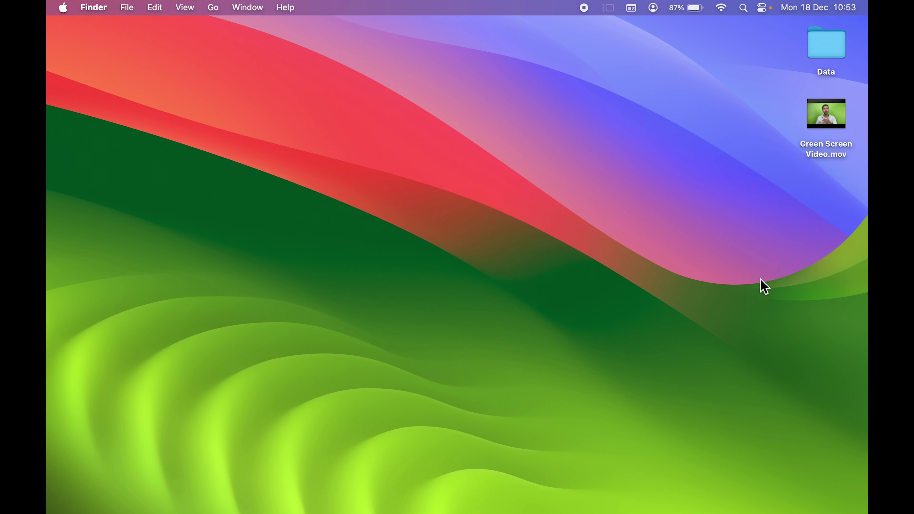
# Select Green Screen Video.mov on the desktop and preview it with Quick Look.
pyautogui.click(834, 153)
pyautogui.press('space')
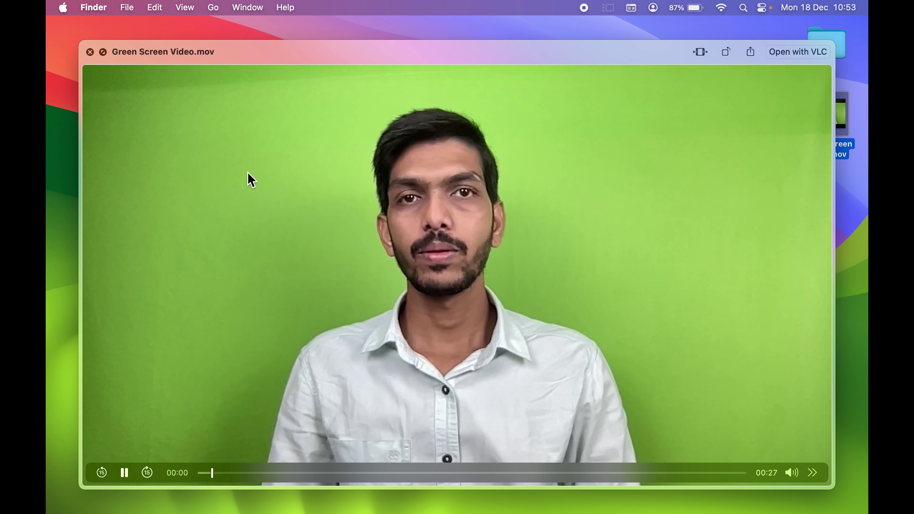
pyautogui.press('space')
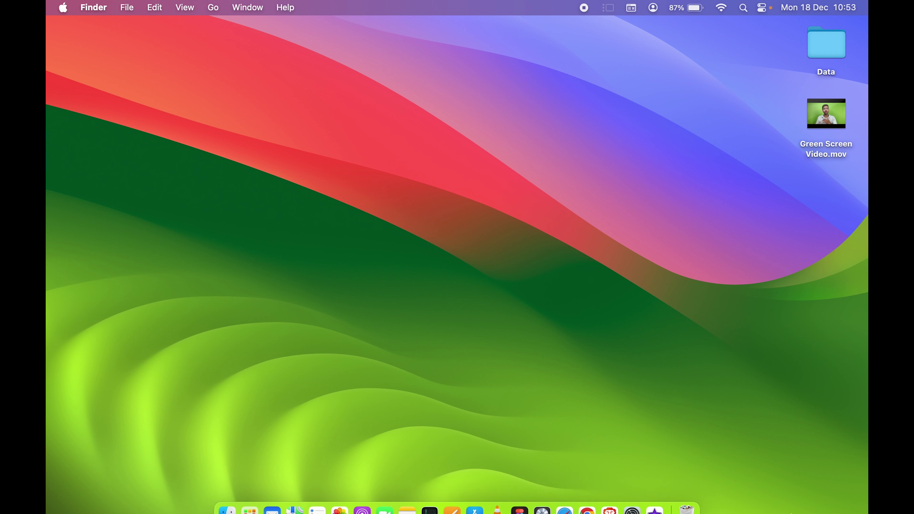
# Launch iMovie, create a new Movie project, and show the My Movie 6 project media.
pyautogui.moveTo(737, 509)
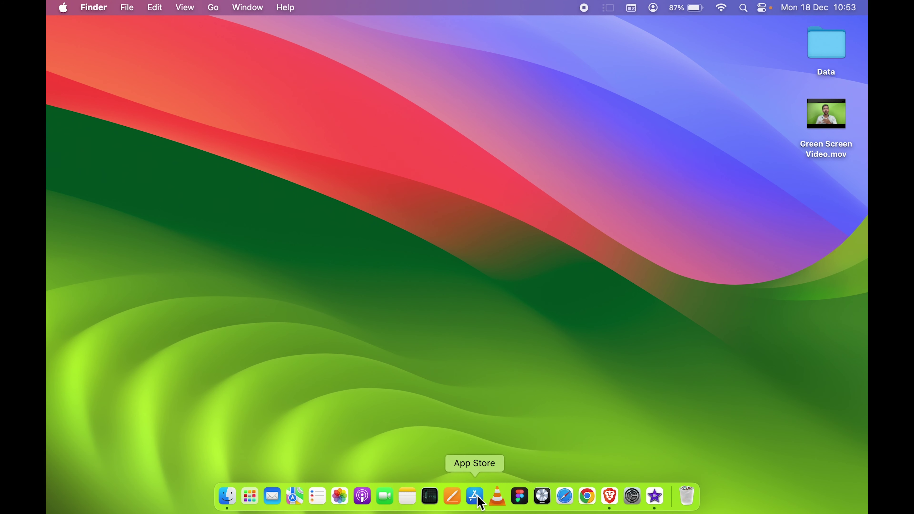
pyautogui.click(654, 497)
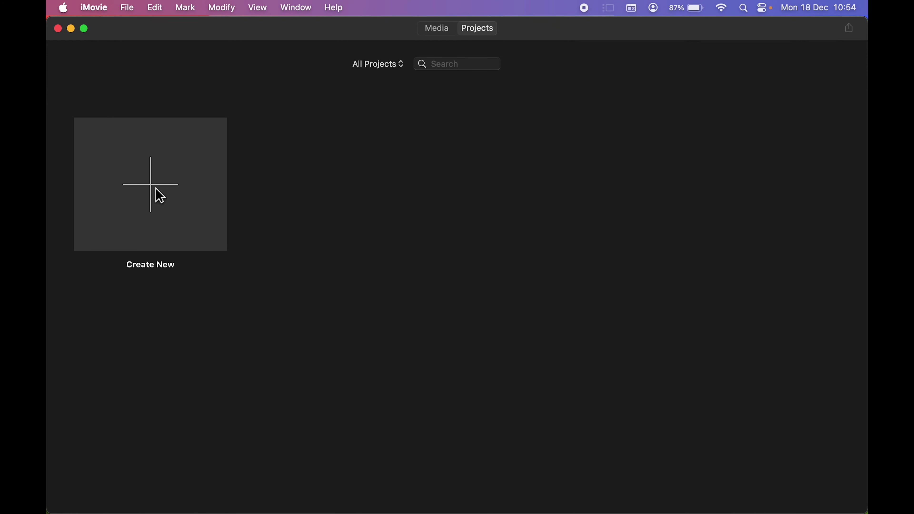
pyautogui.click(153, 194)
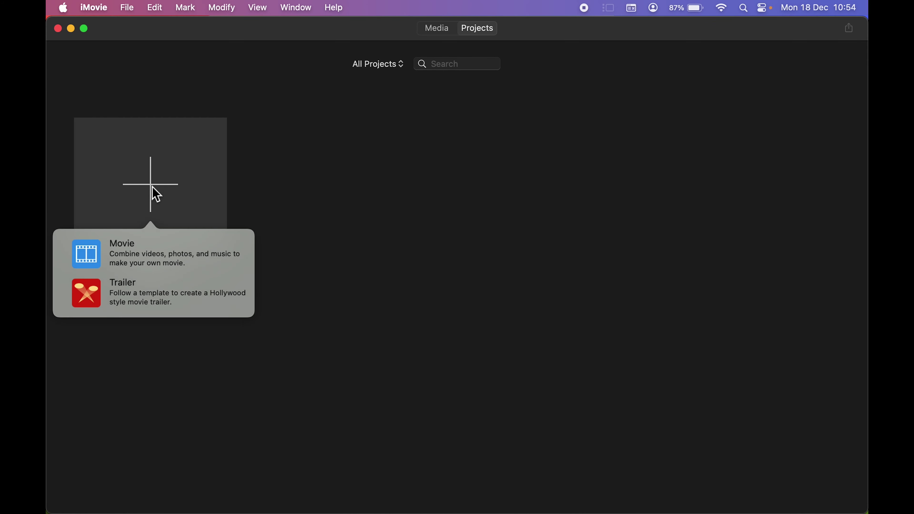
pyautogui.click(93, 259)
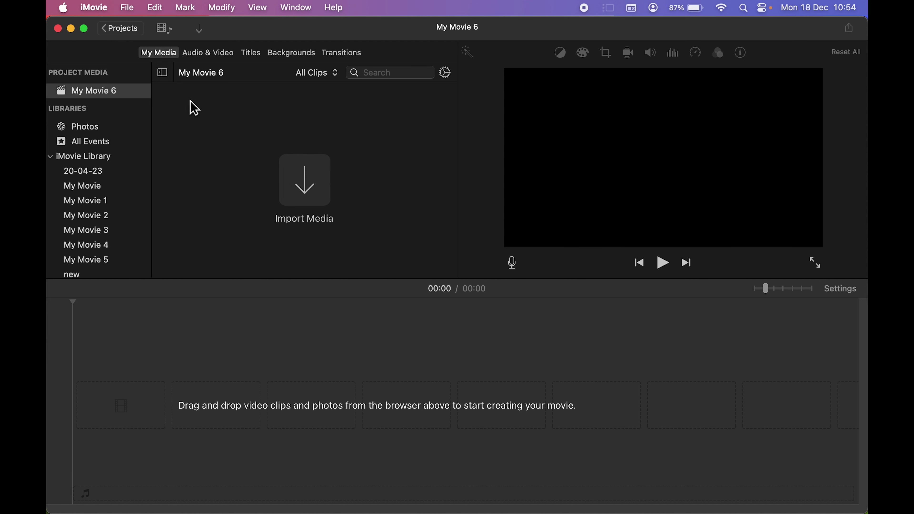
pyautogui.click(153, 54)
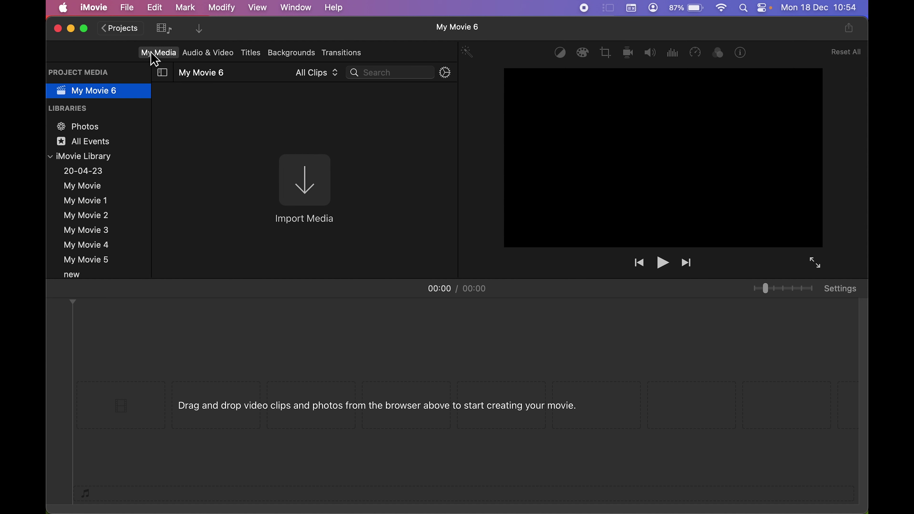
# Import Green Screen Video.mov from the Desktop after previewing it, then select the imported clip.
pyautogui.click(310, 185)
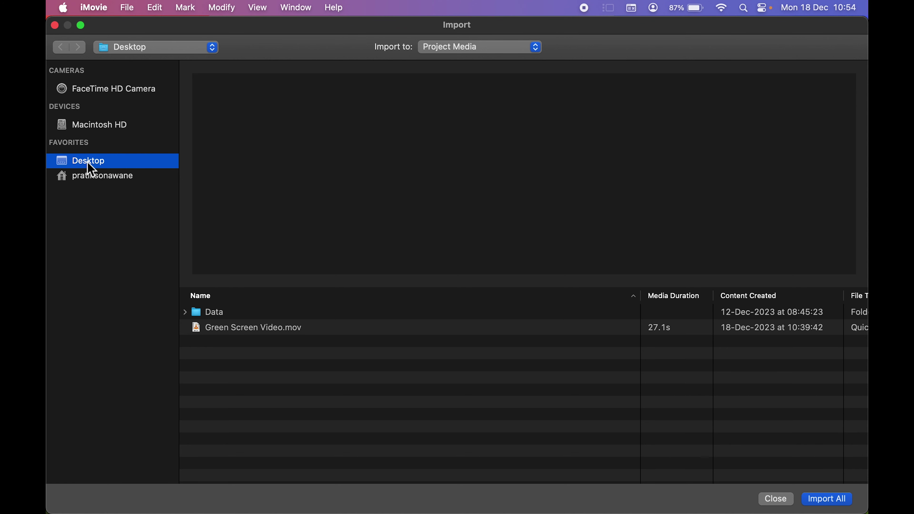
pyautogui.click(240, 328)
pyautogui.click(524, 257)
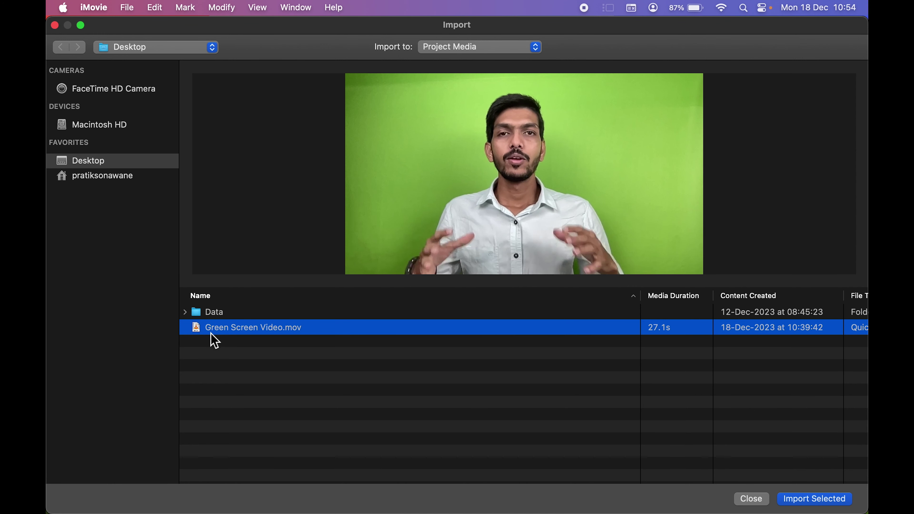
pyautogui.click(803, 504)
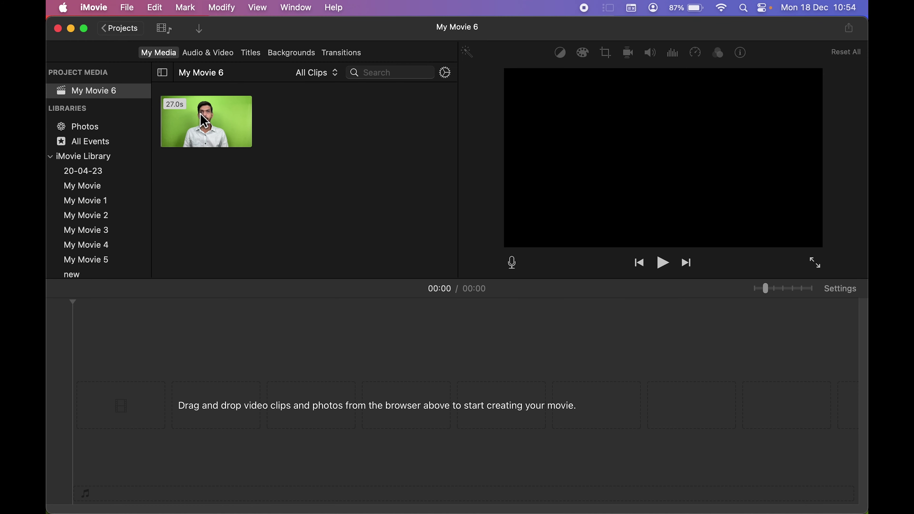
pyautogui.click(196, 144)
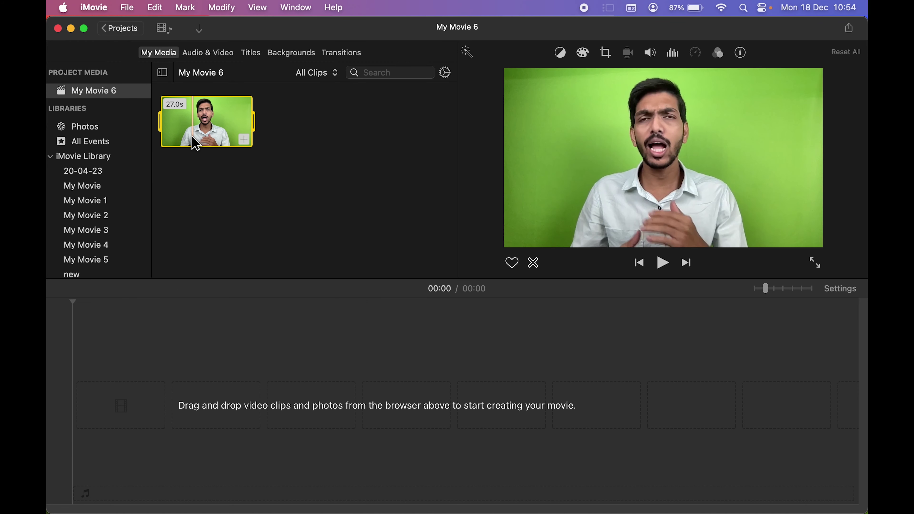
# Drag the 27-second green-screen clip onto the empty timeline and select it.
pyautogui.moveTo(196, 145); pyautogui.dragTo(104, 422)
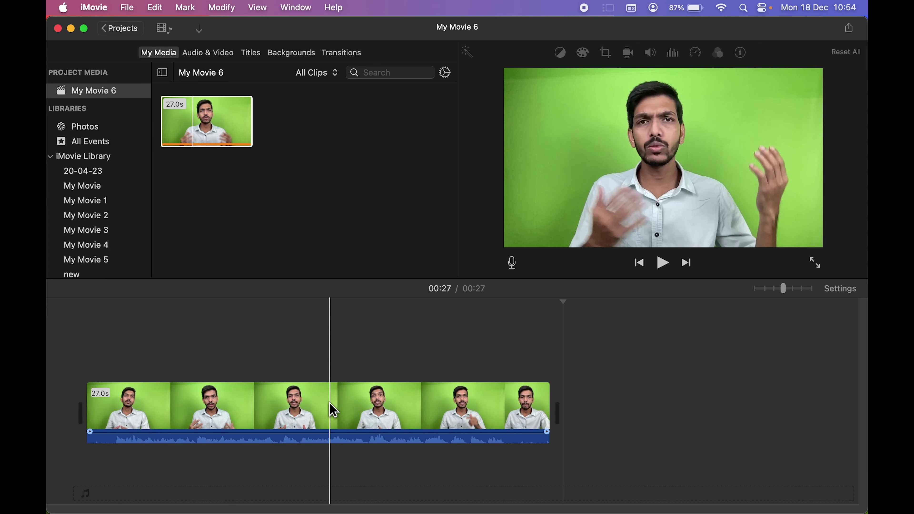
pyautogui.click(333, 410)
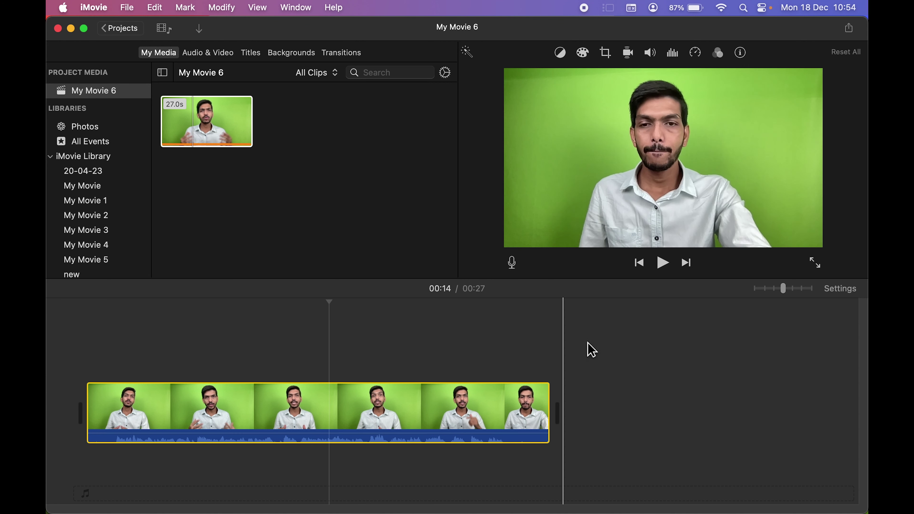
pyautogui.click(647, 381)
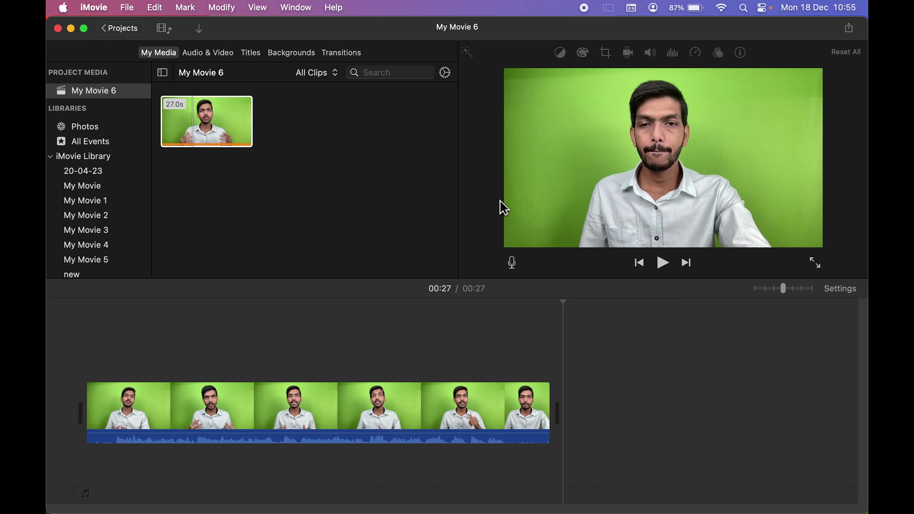
pyautogui.click(316, 412)
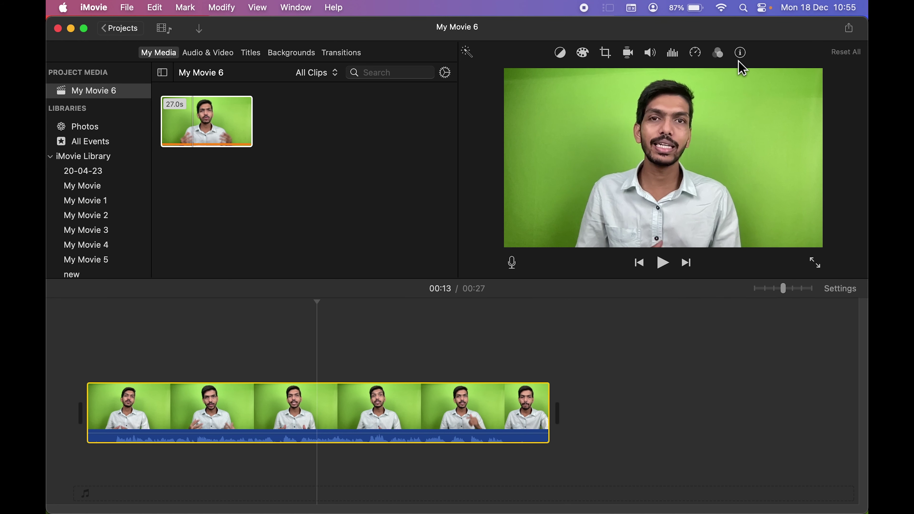
# Show the colour balance, colour correction and crop adjustment panels for the clip.
pyautogui.click(563, 56)
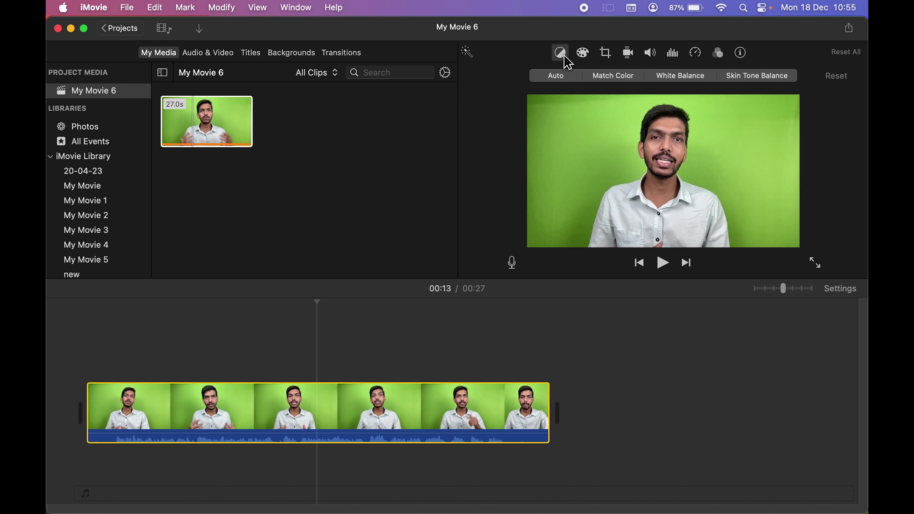
pyautogui.click(583, 54)
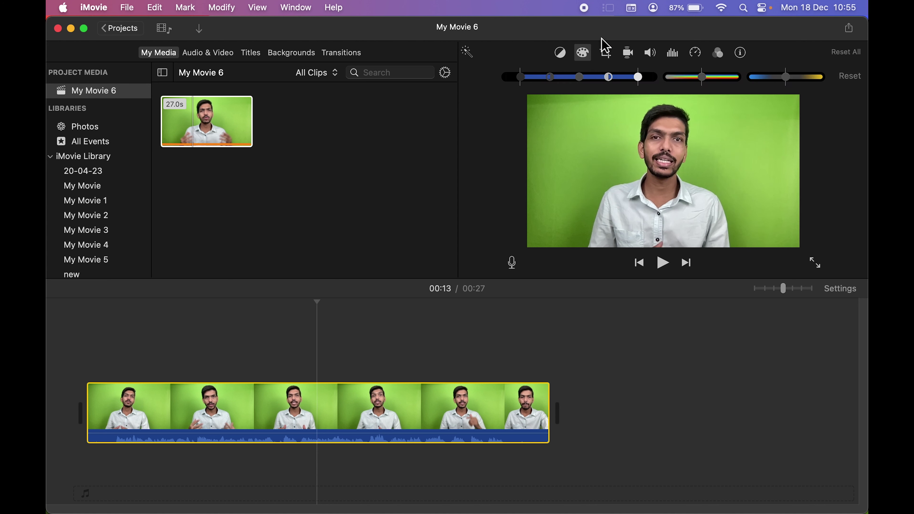
pyautogui.click(608, 54)
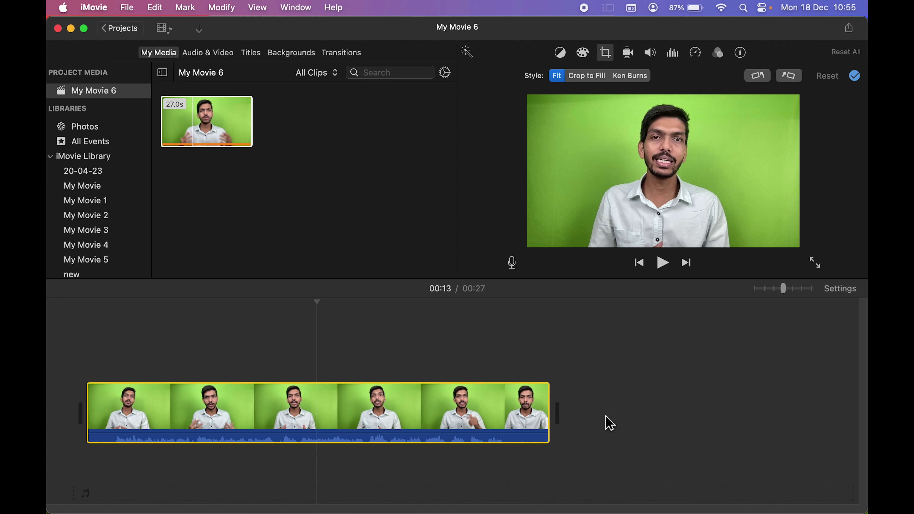
# Browse the Backgrounds library, close the reopened Import window, and return to Backgrounds showing Silk-Orange.
pyautogui.click(301, 55)
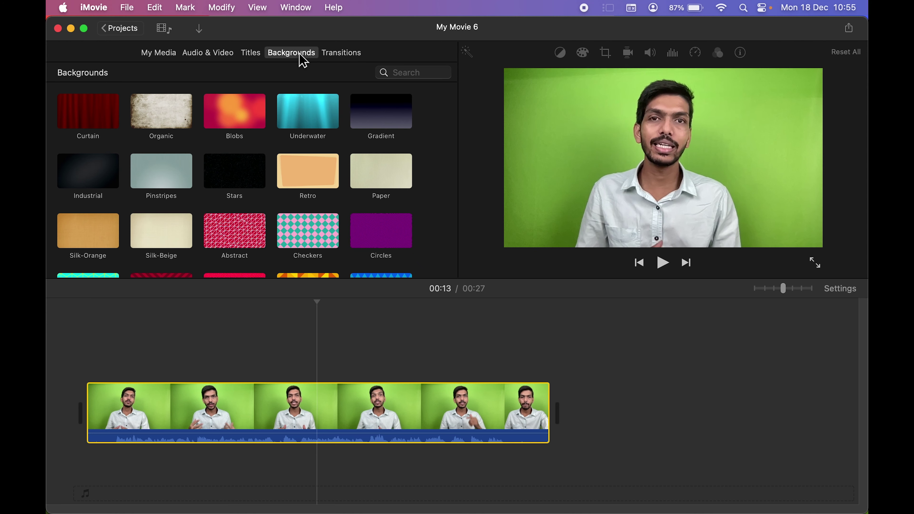
pyautogui.scroll(-5, 241, 177)
pyautogui.scroll(3, 235, 174)
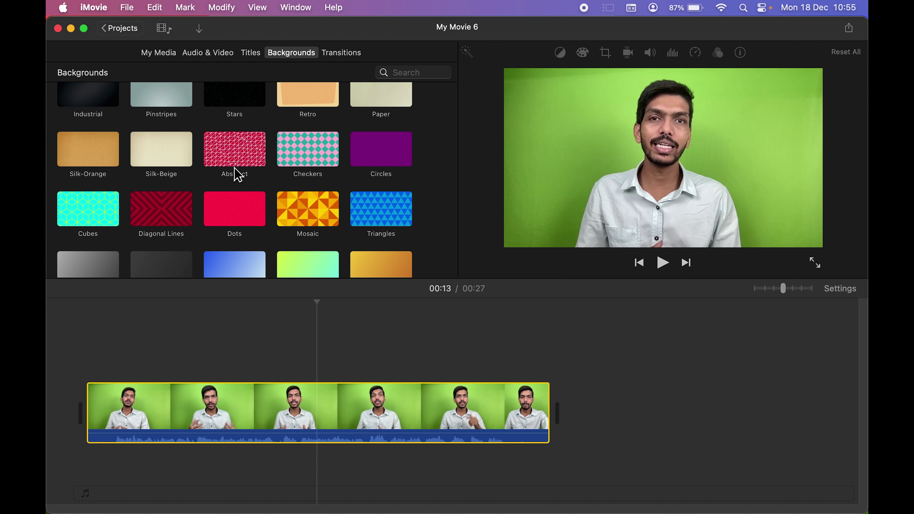
pyautogui.click(157, 55)
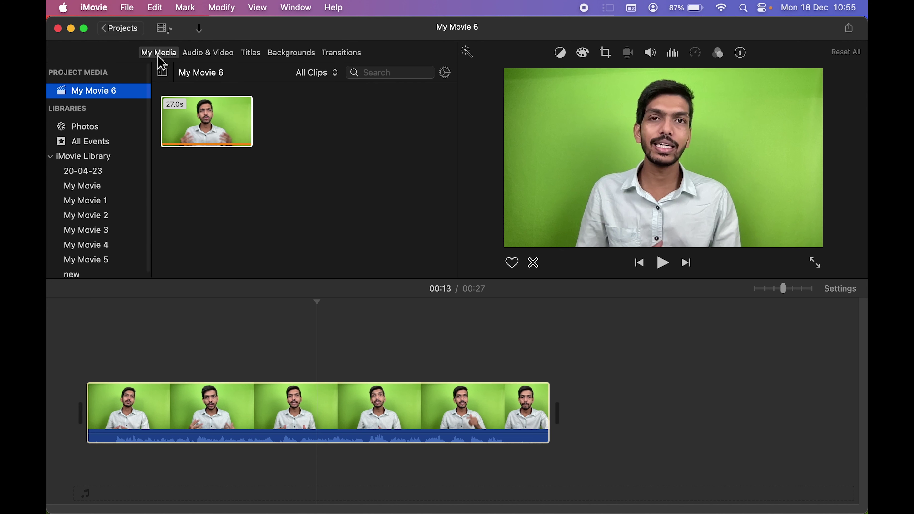
pyautogui.click(202, 32)
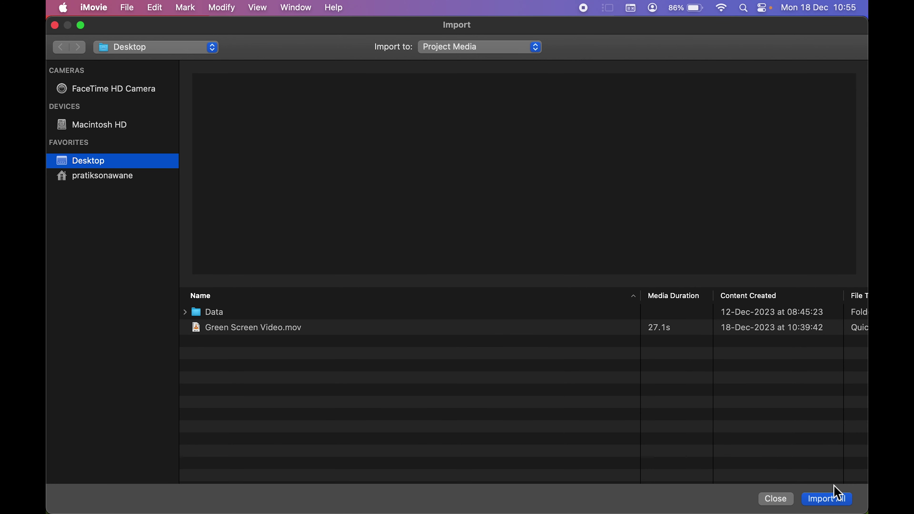
pyautogui.click(775, 498)
pyautogui.click(291, 54)
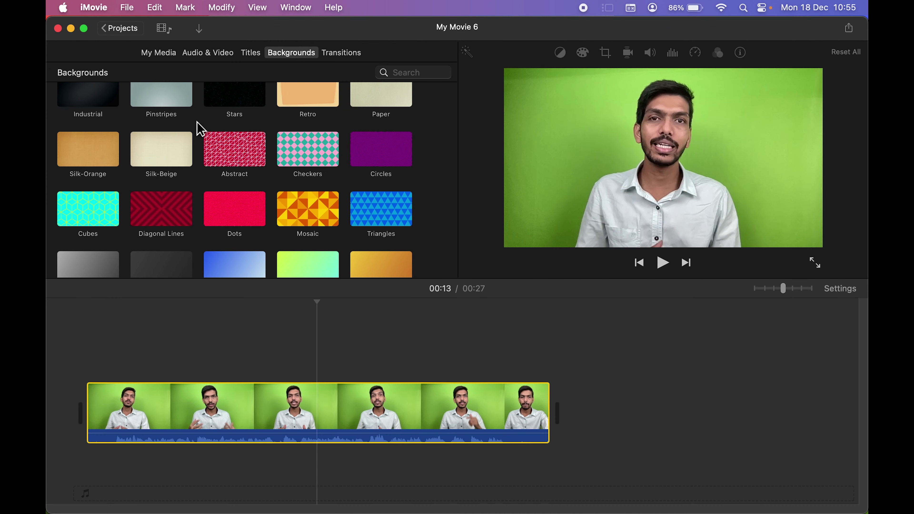
# Drop Silk-Orange after the video clip, then lift the green-screen clip above it as an overlay.
pyautogui.click(76, 158)
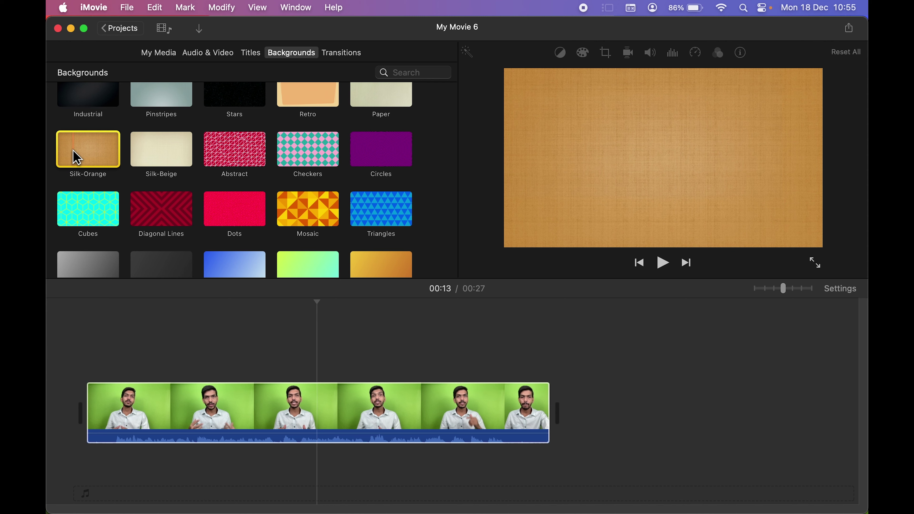
pyautogui.moveTo(77, 157); pyautogui.dragTo(569, 412)
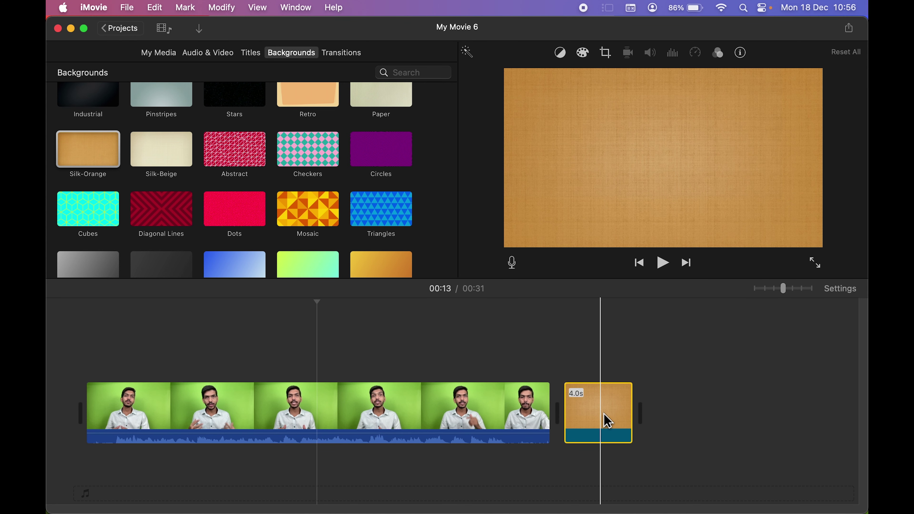
pyautogui.click(149, 408)
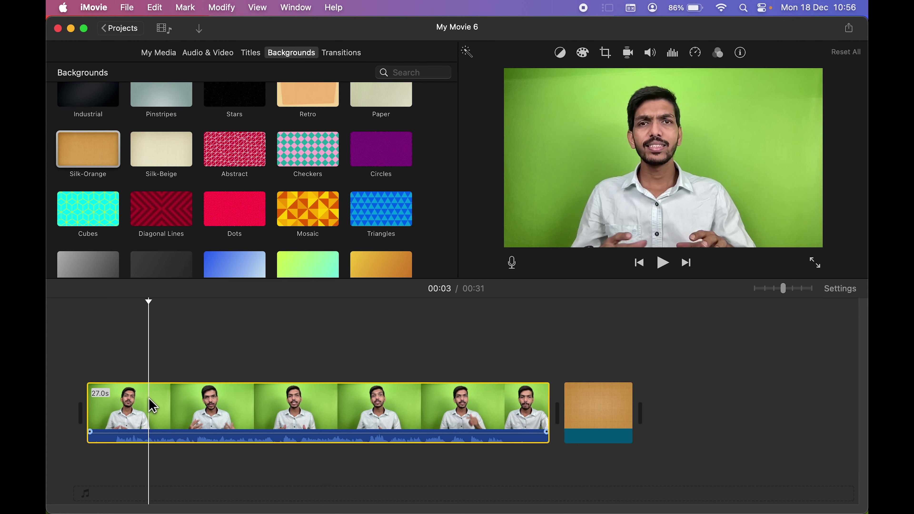
pyautogui.moveTo(150, 406); pyautogui.dragTo(151, 349)
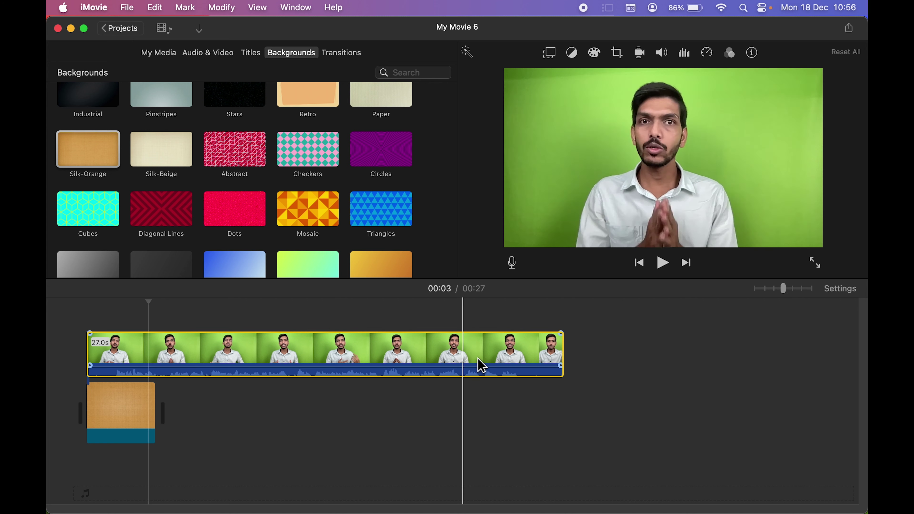
# Stretch the Silk-Orange clip to 27.1s under the video, then select the video at 00:10.
pyautogui.click(119, 418)
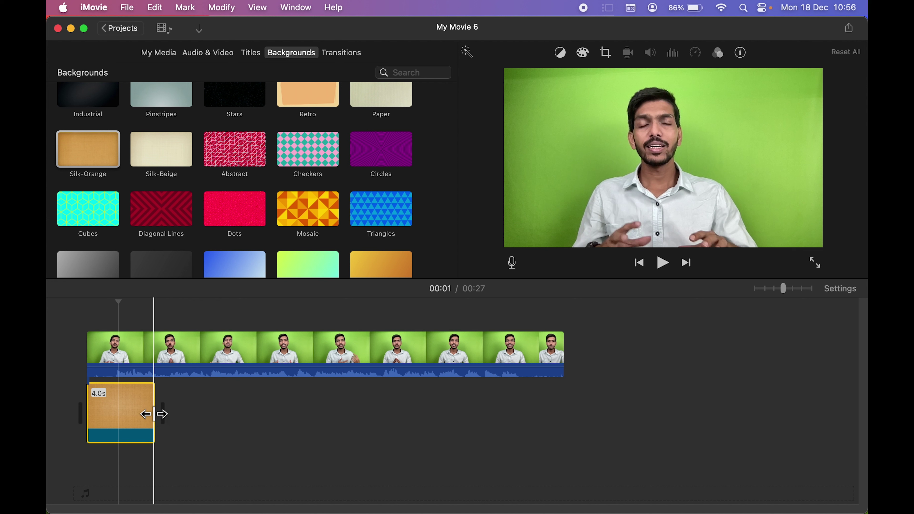
pyautogui.moveTo(154, 414); pyautogui.dragTo(565, 413)
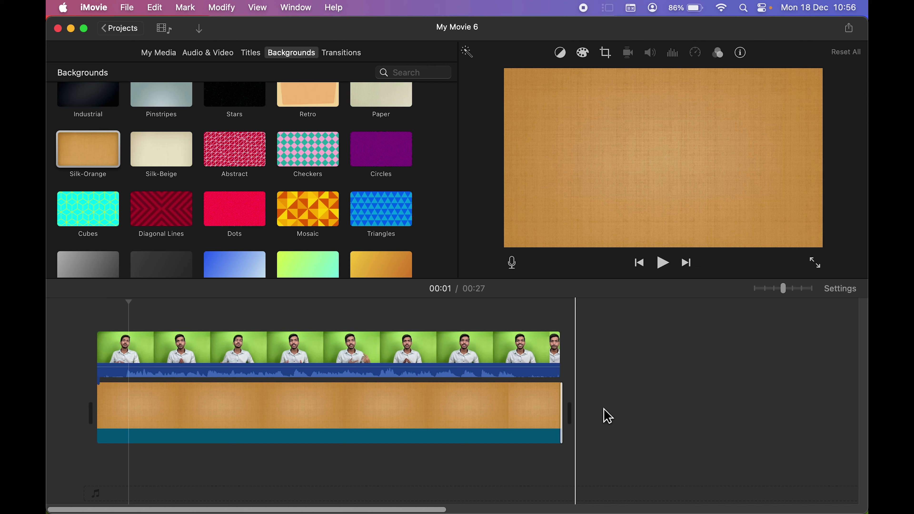
pyautogui.click(316, 362)
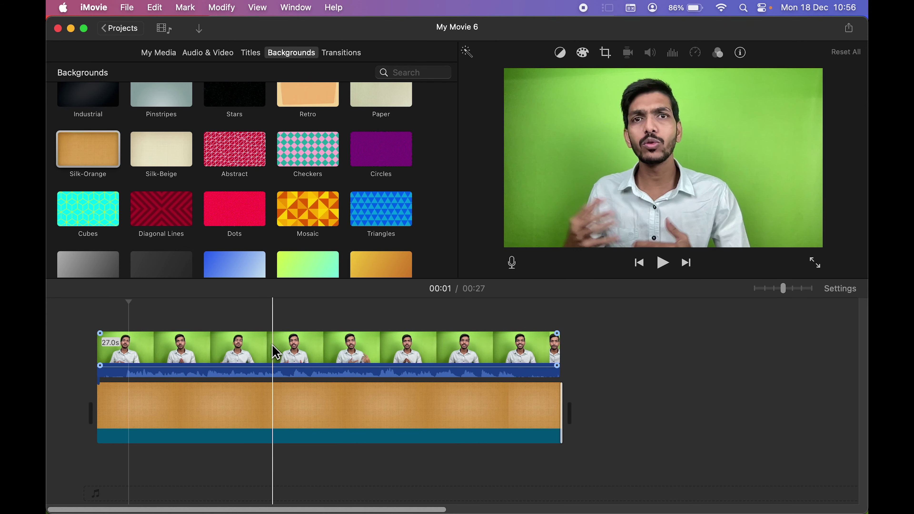
pyautogui.click(275, 352)
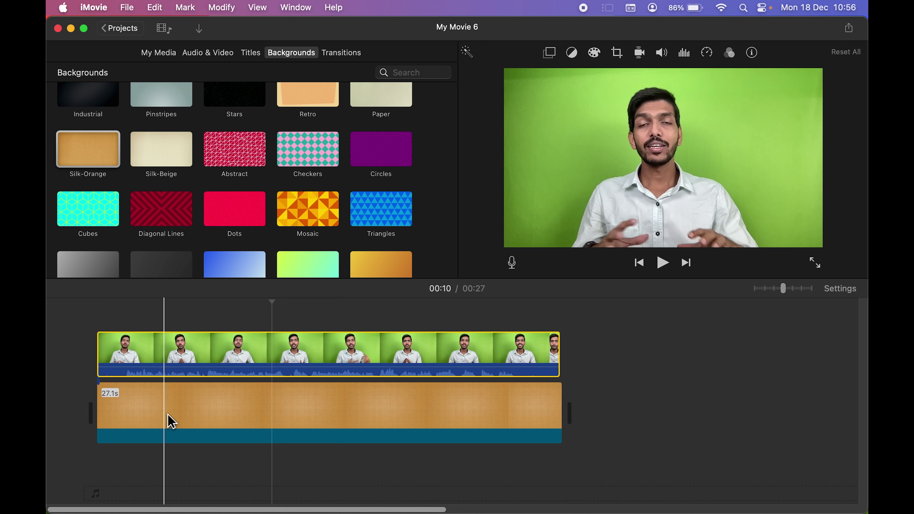
pyautogui.click(549, 54)
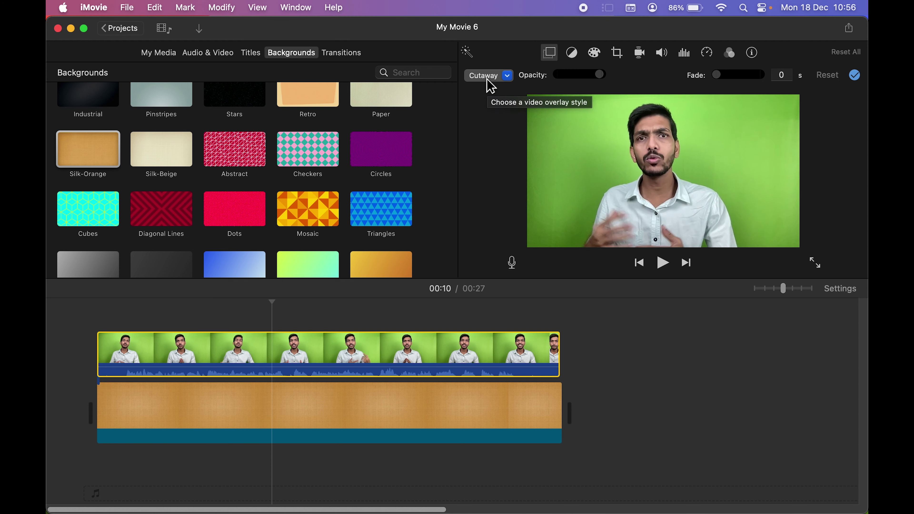
# Change the overlay style from Cutaway to Green/Blue Screen and lower the softness to minimum.
pyautogui.click(507, 76)
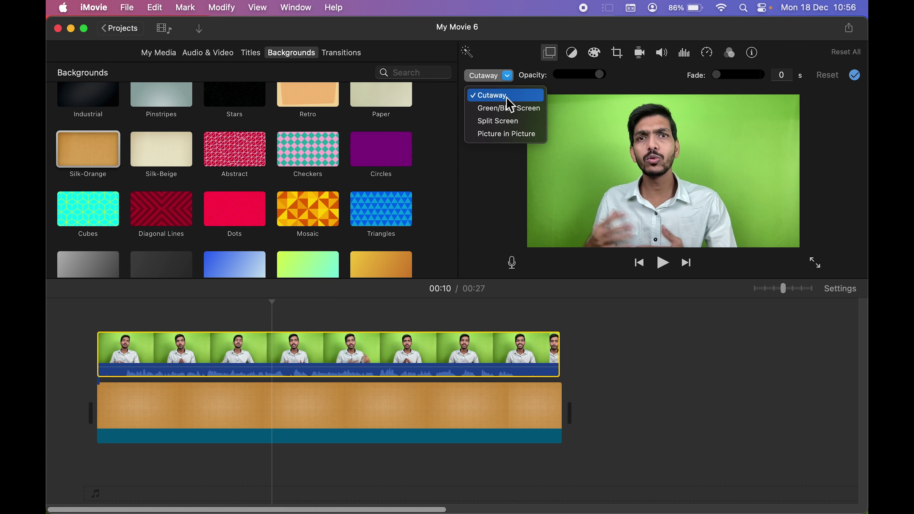
pyautogui.click(515, 112)
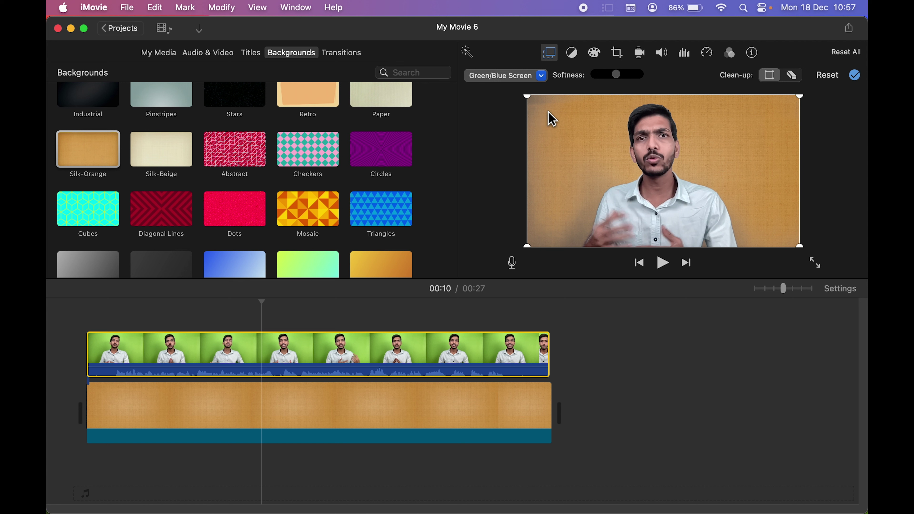
pyautogui.moveTo(619, 78); pyautogui.dragTo(600, 82)
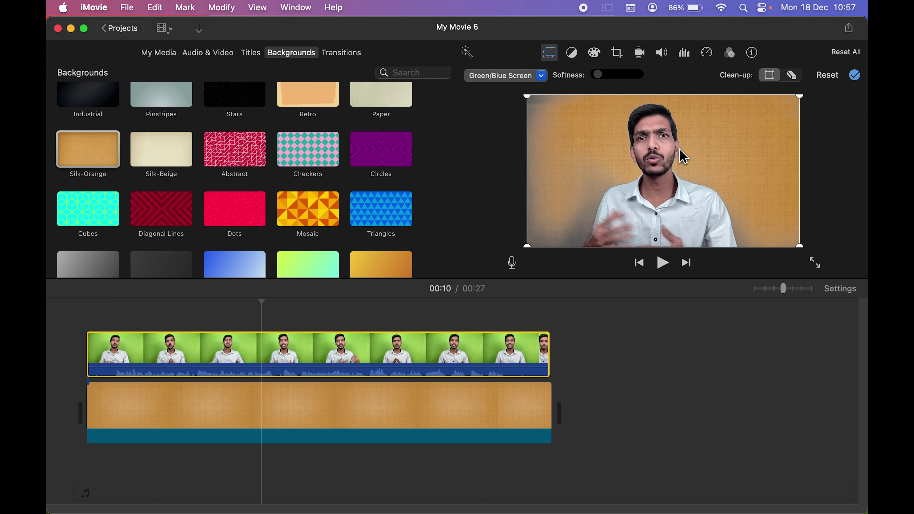
# Erase the leftover grey shading along the left edge and fine-tune the key softness.
pyautogui.click(793, 81)
pyautogui.moveTo(559, 156); pyautogui.dragTo(533, 120)
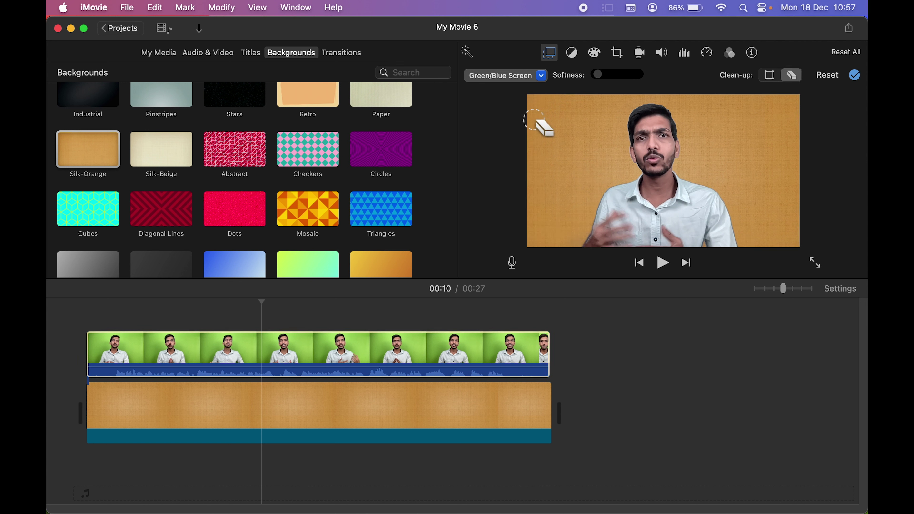
pyautogui.moveTo(600, 77); pyautogui.dragTo(620, 78)
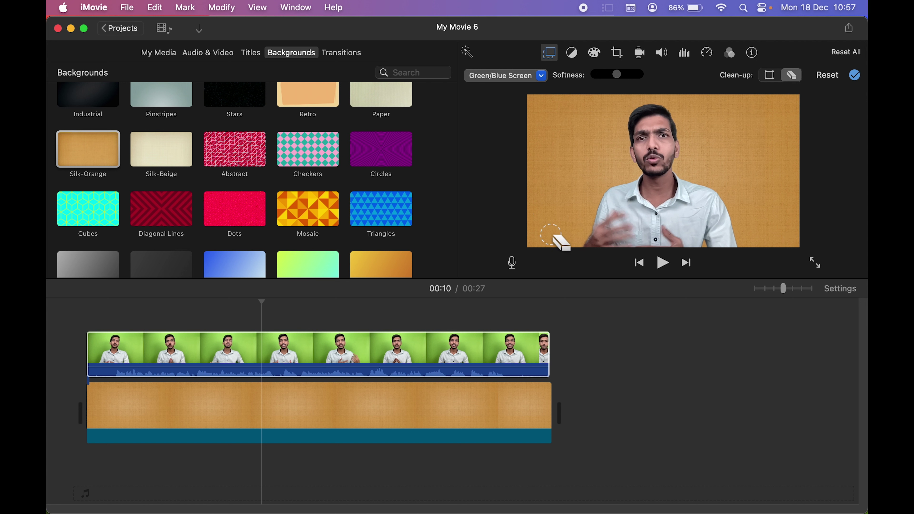
pyautogui.moveTo(611, 77)
pyautogui.mouseDown()
pyautogui.moveTo(602, 79)
pyautogui.moveTo(621, 80)
pyautogui.moveTo(603, 80)
pyautogui.mouseUp()
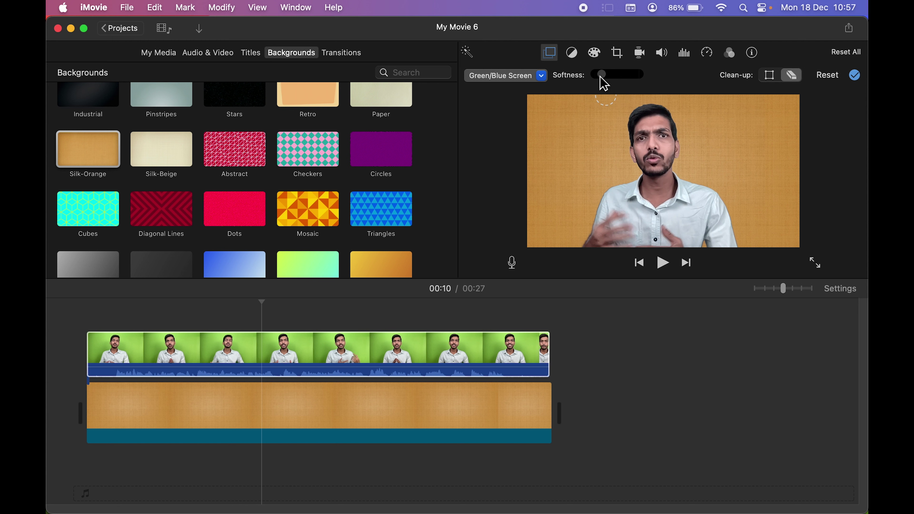
pyautogui.click(87, 321)
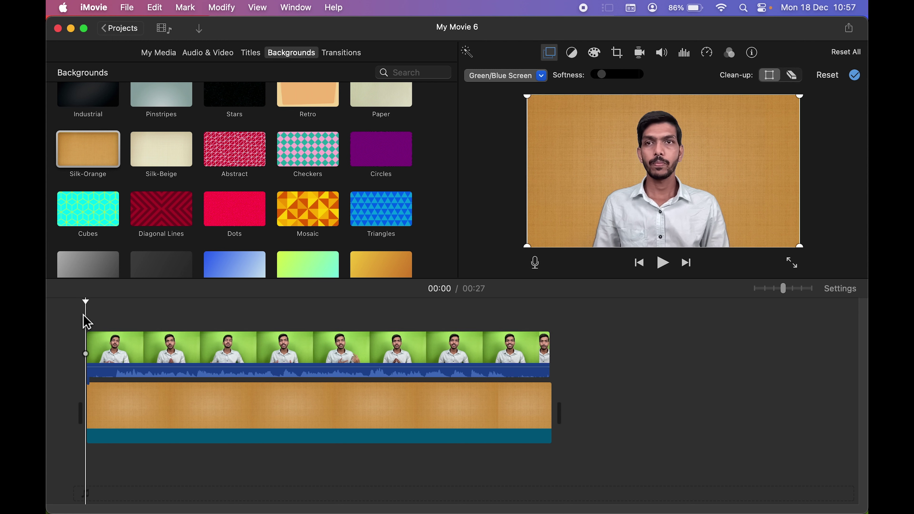
# Play the keyed clip from the start to check it, then minimise iMovie to the desktop.
pyautogui.press('space')
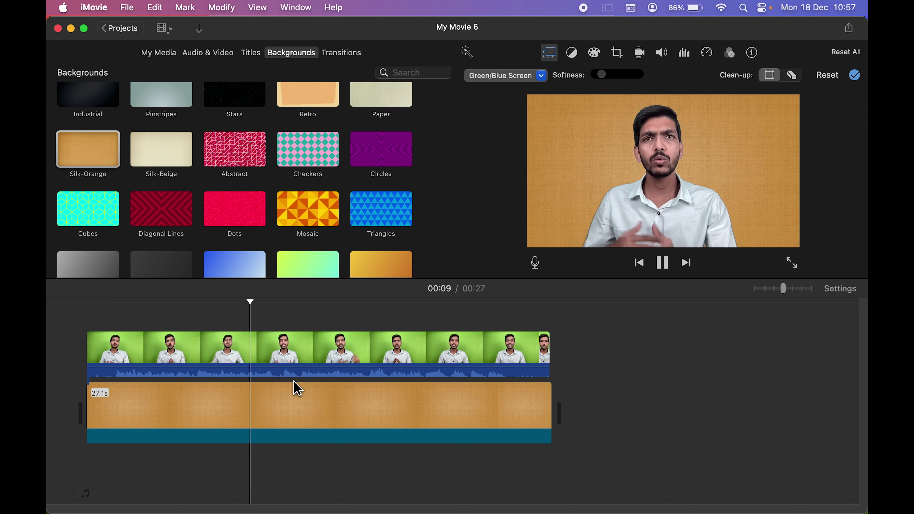
pyautogui.press('space')
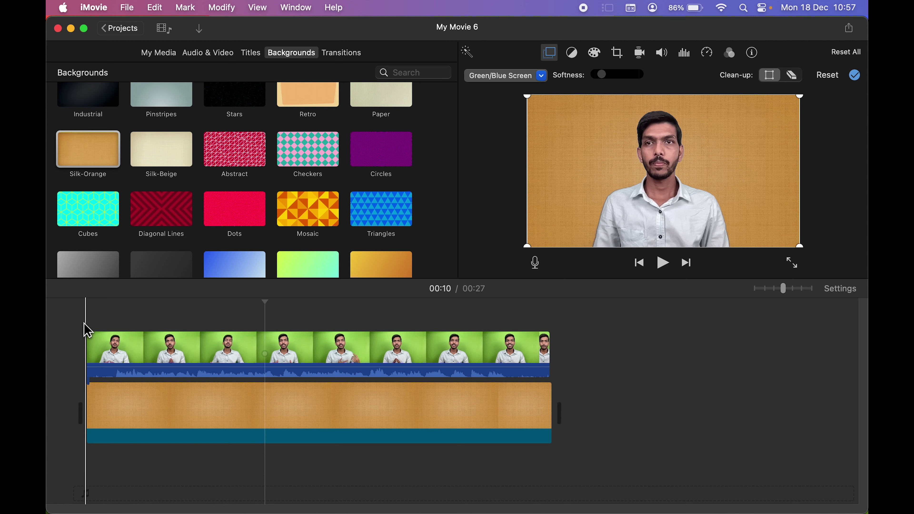
pyautogui.click(71, 28)
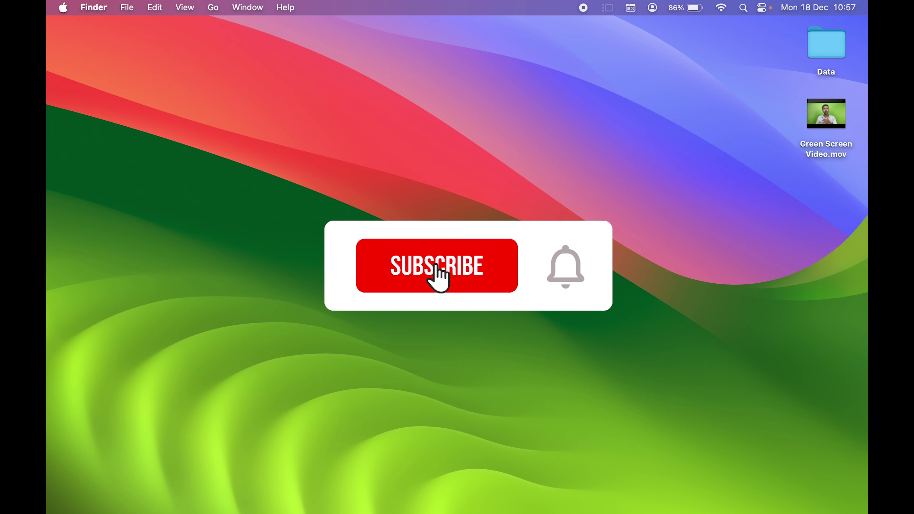